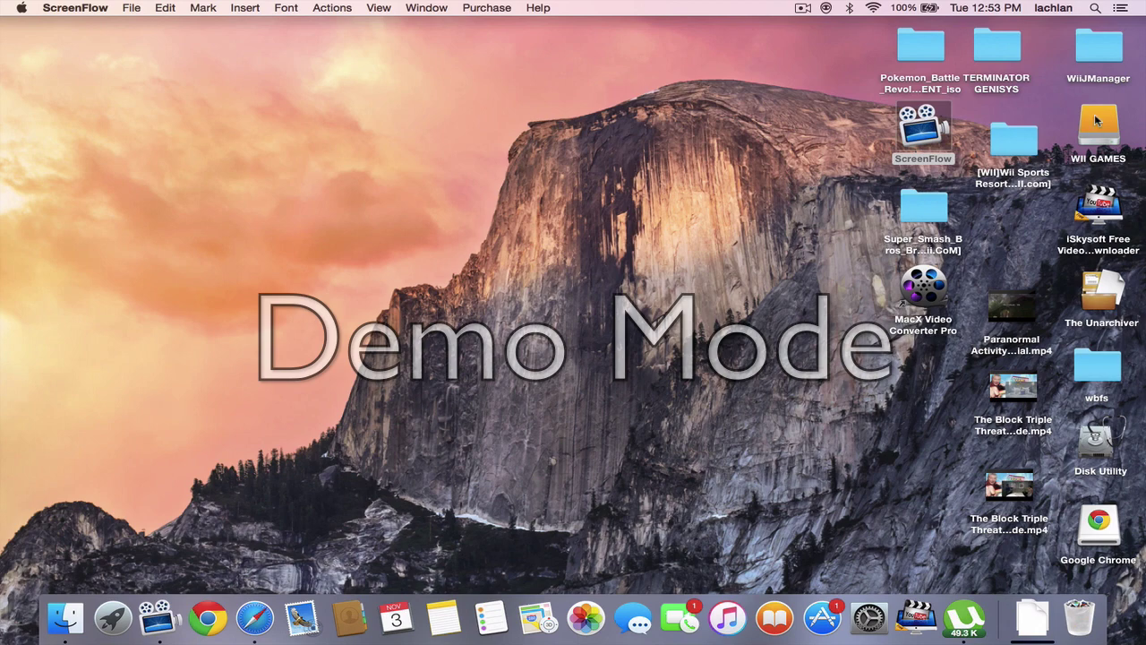
- Launch WiiJManager.jar from the WiiJManager folder on the desktop
double_click(1099, 61)
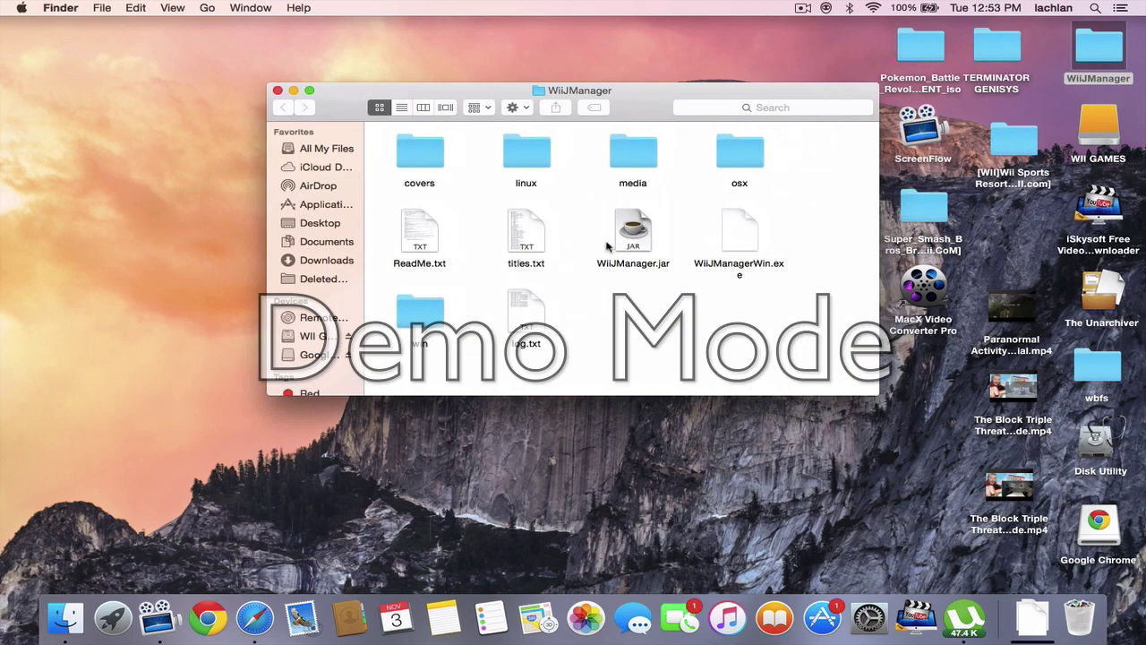
click(612, 248)
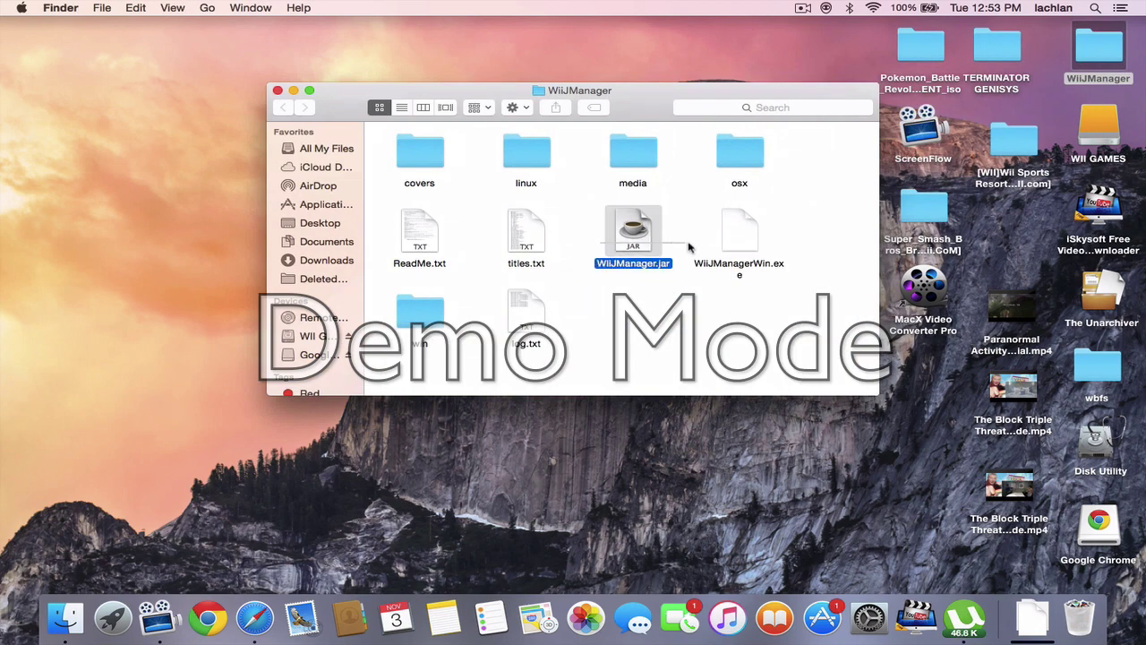
double_click(639, 230)
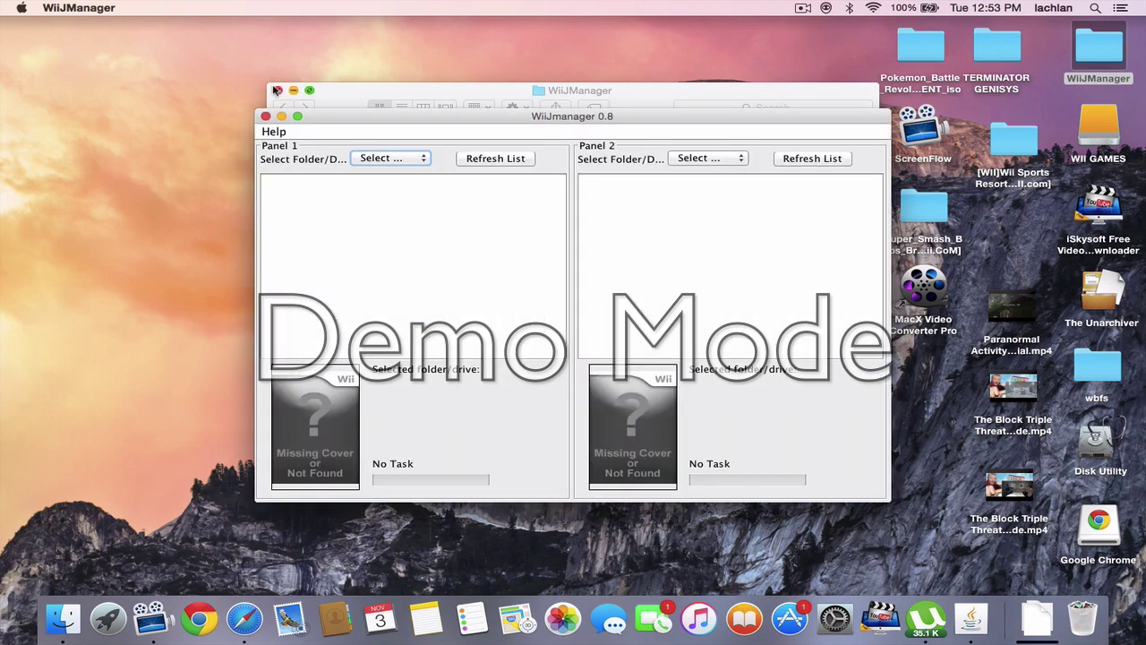
- Load Documents > Wii Games > Super_Smash_Bros into Panel 1, listing the RSBE01 ISO
click(276, 90)
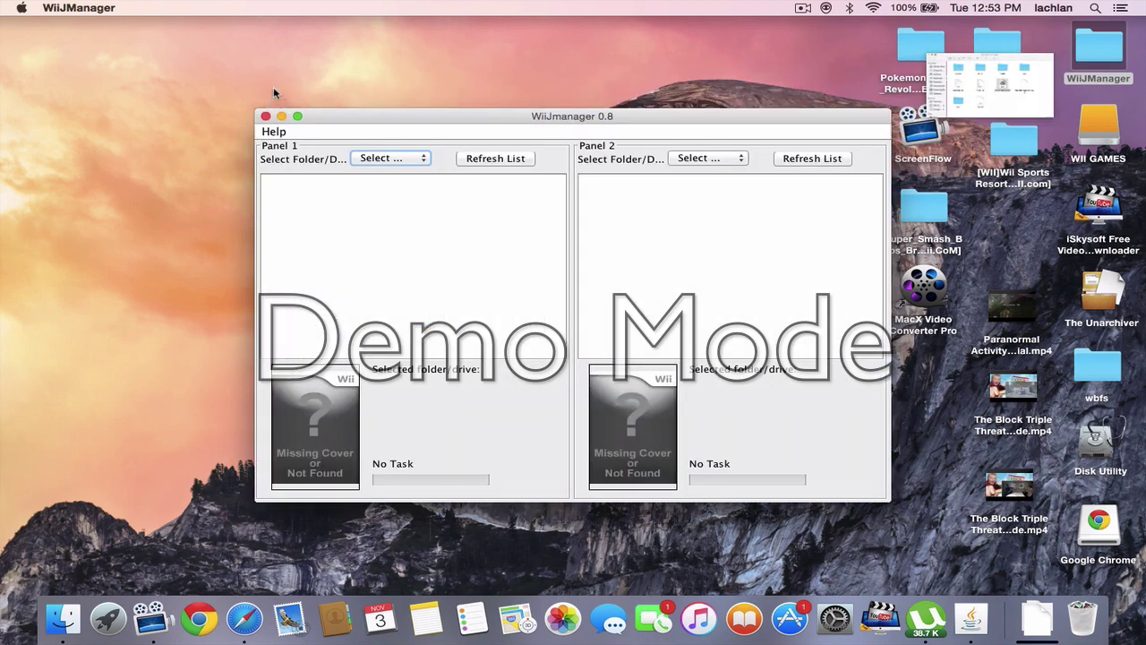
click(400, 159)
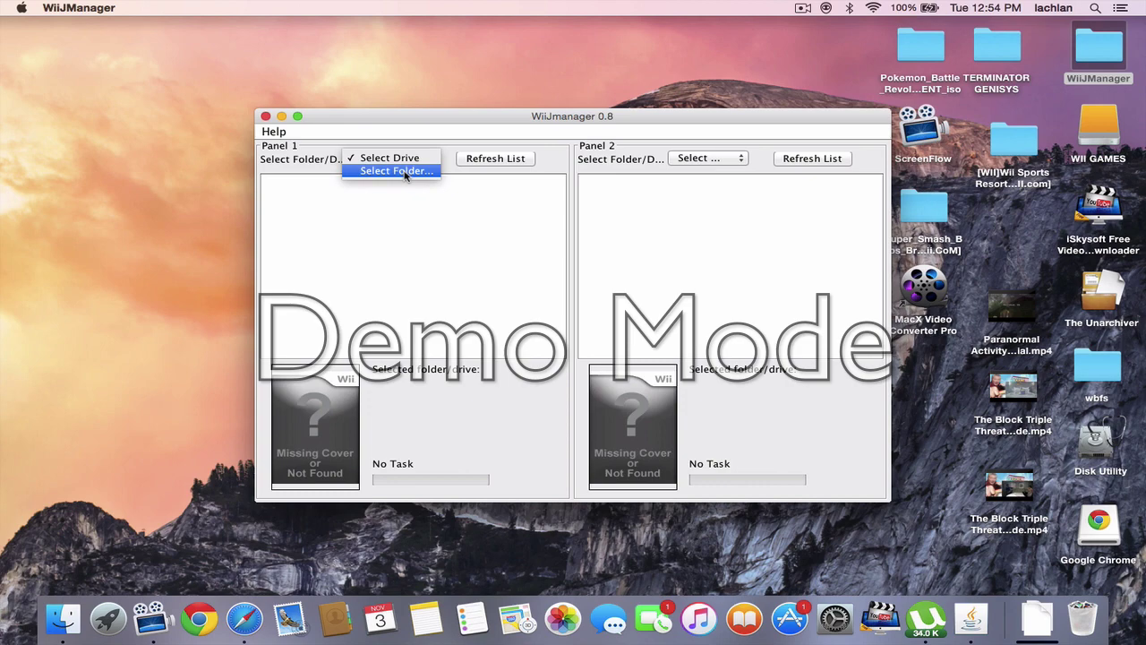
click(404, 172)
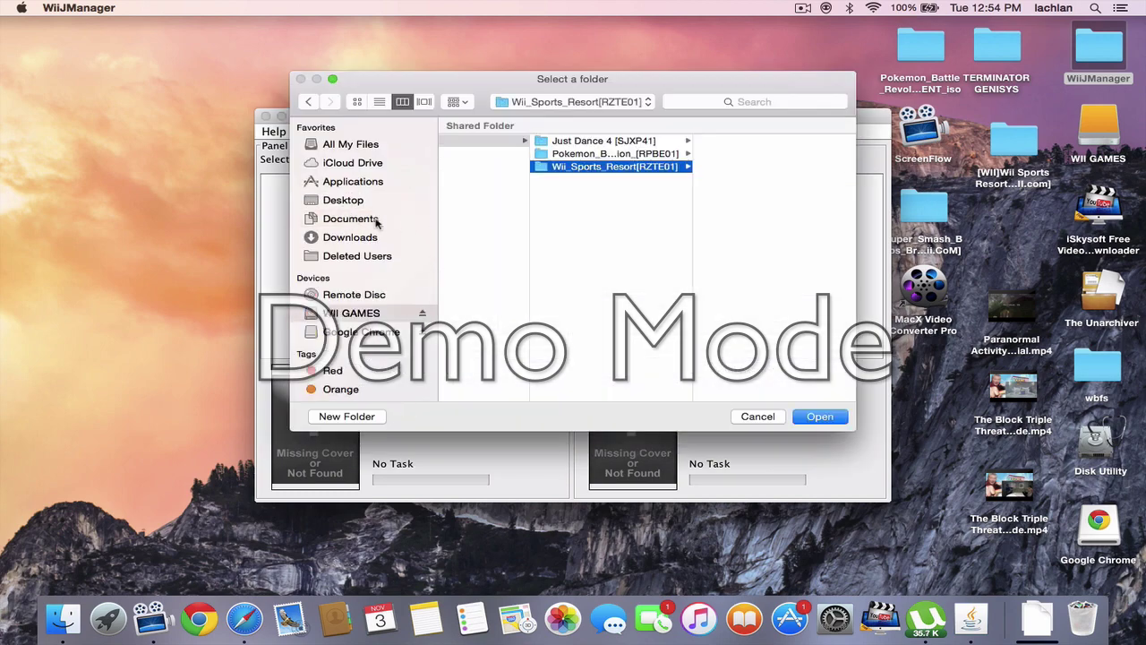
click(376, 220)
click(539, 124)
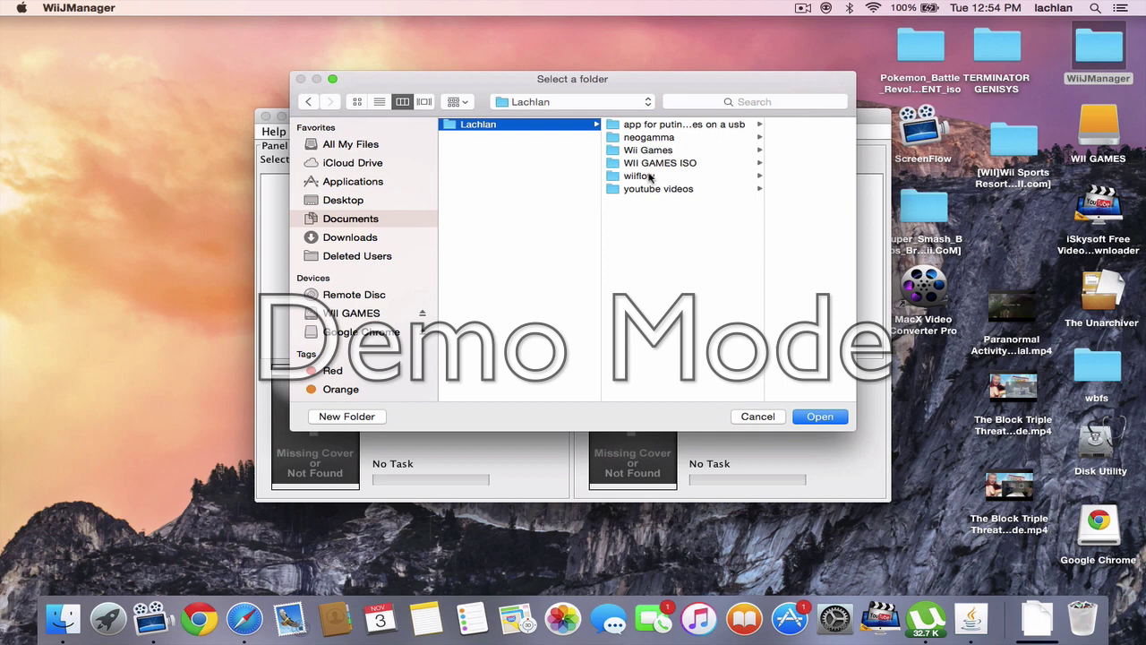
click(653, 151)
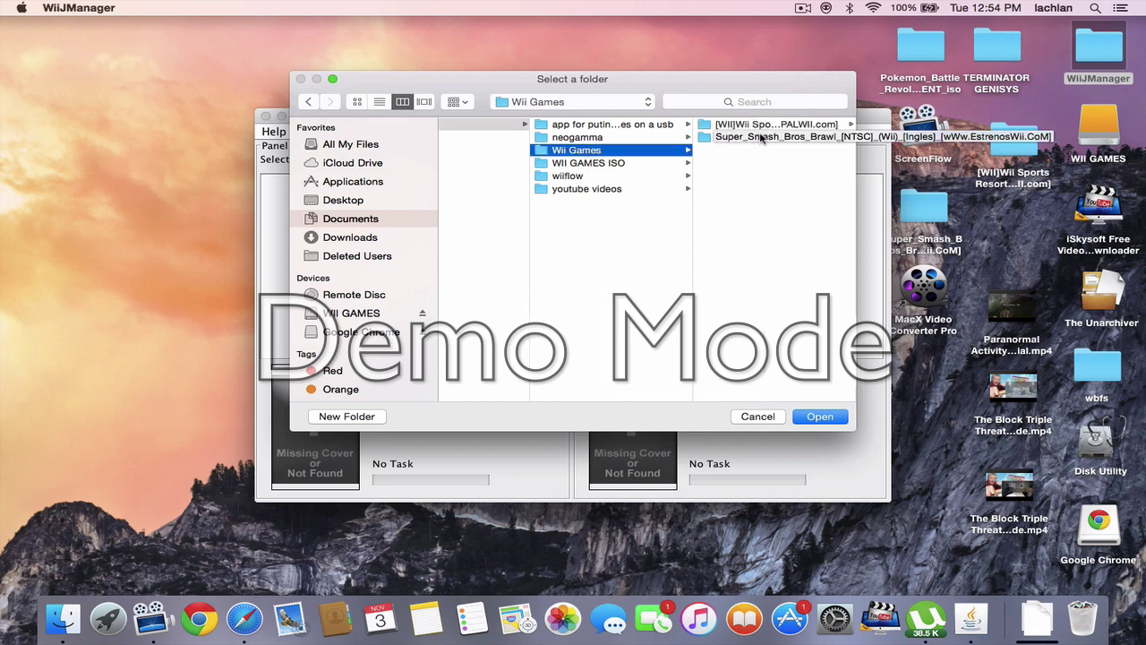
click(811, 137)
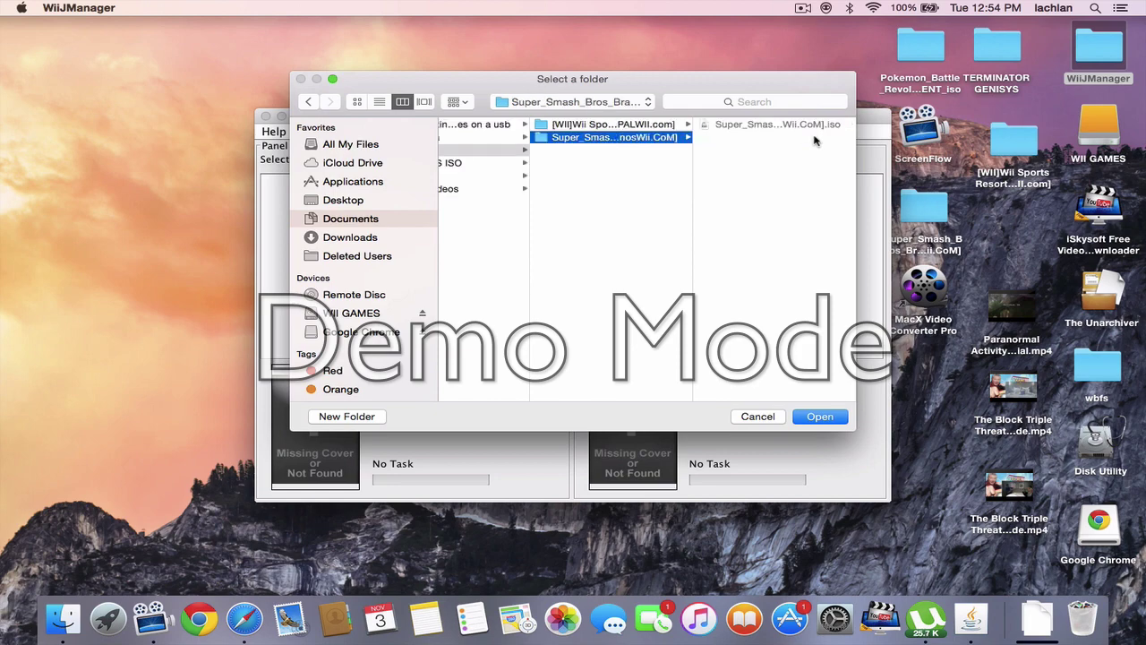
click(819, 414)
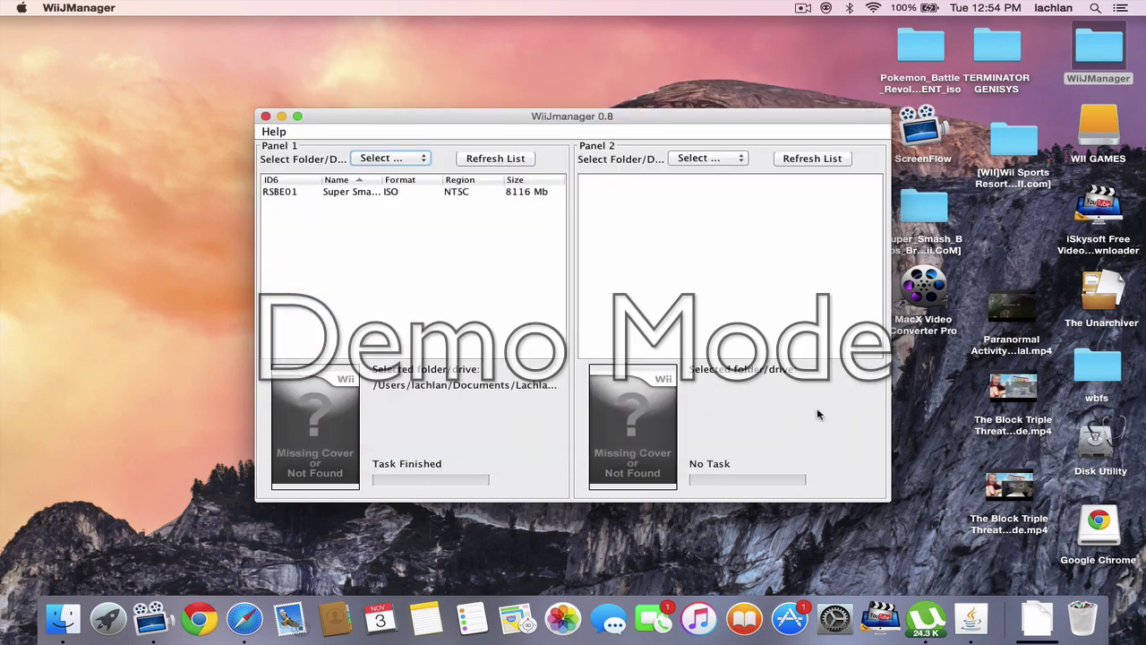
- Set Panel 2's source folder to wbfs on the WII GAMES external drive
click(712, 160)
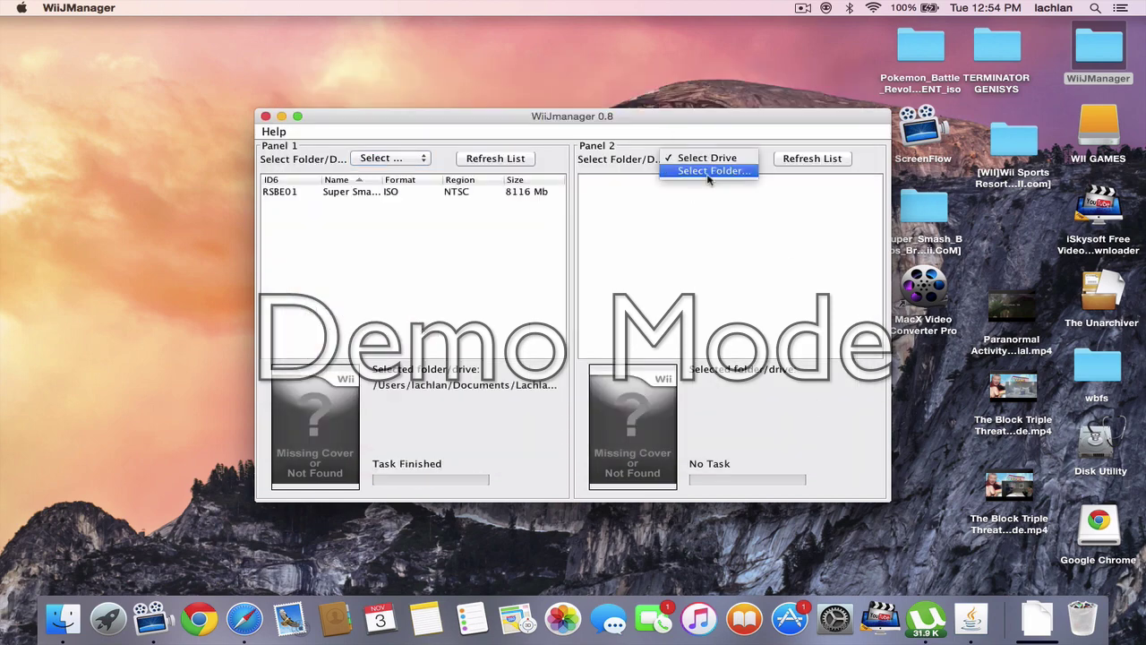
click(712, 171)
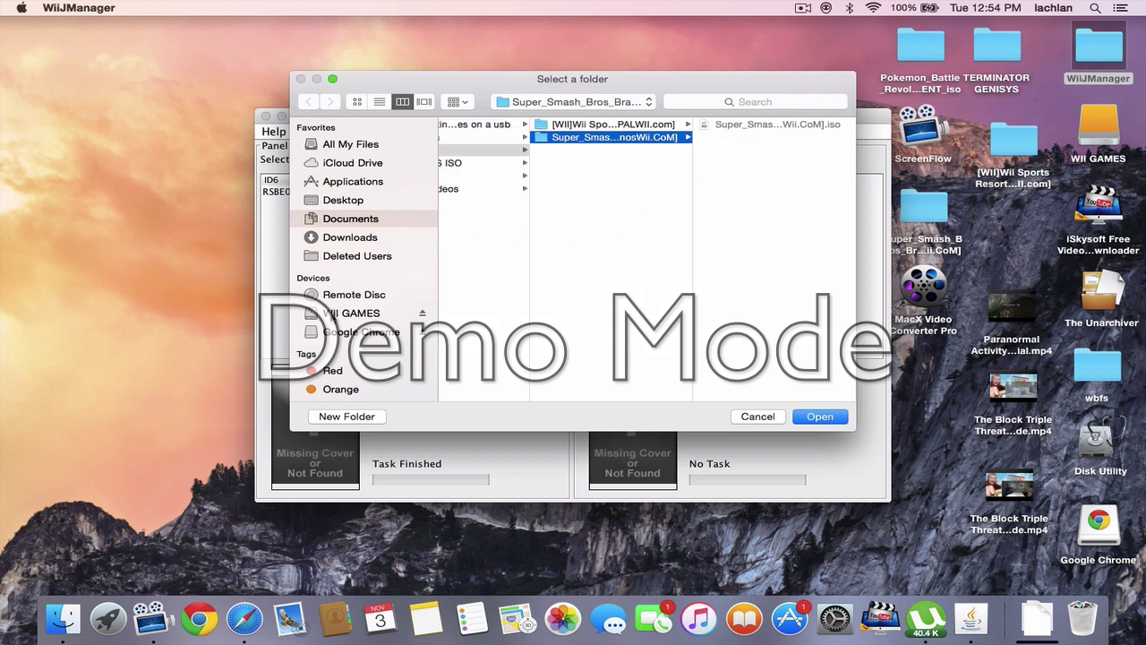
click(331, 315)
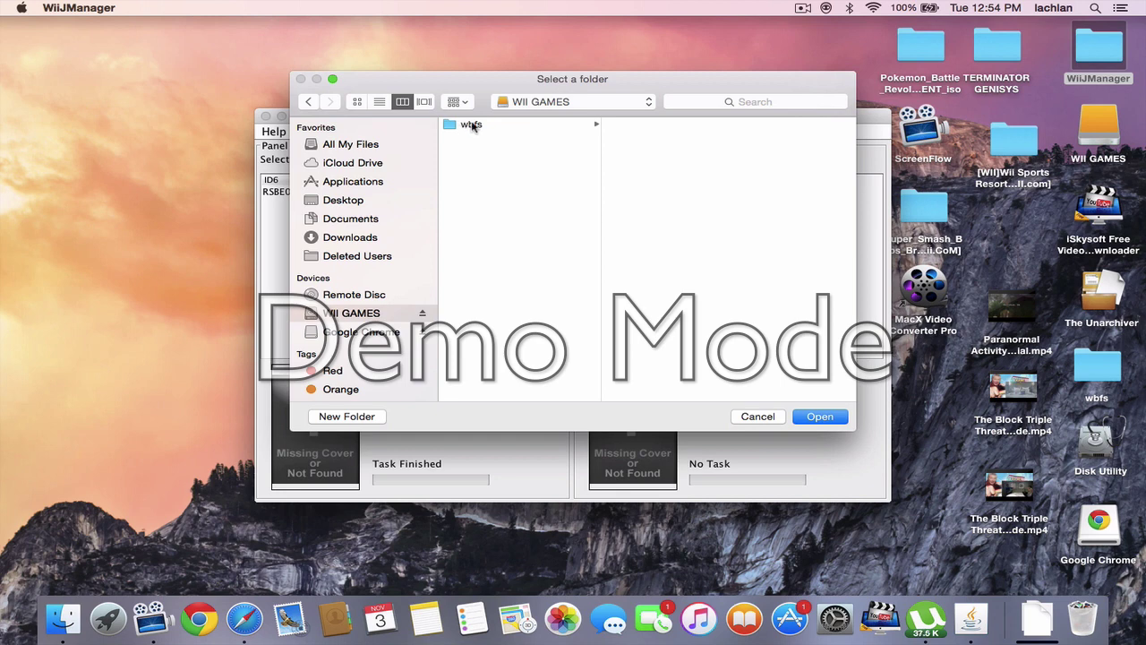
click(474, 126)
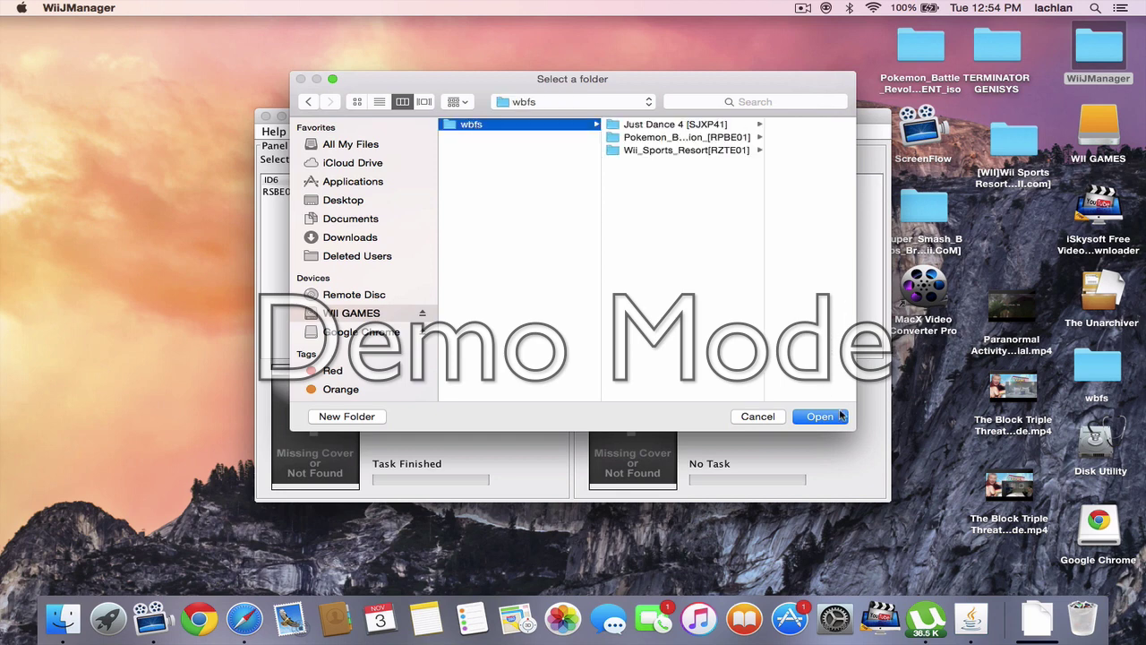
click(820, 417)
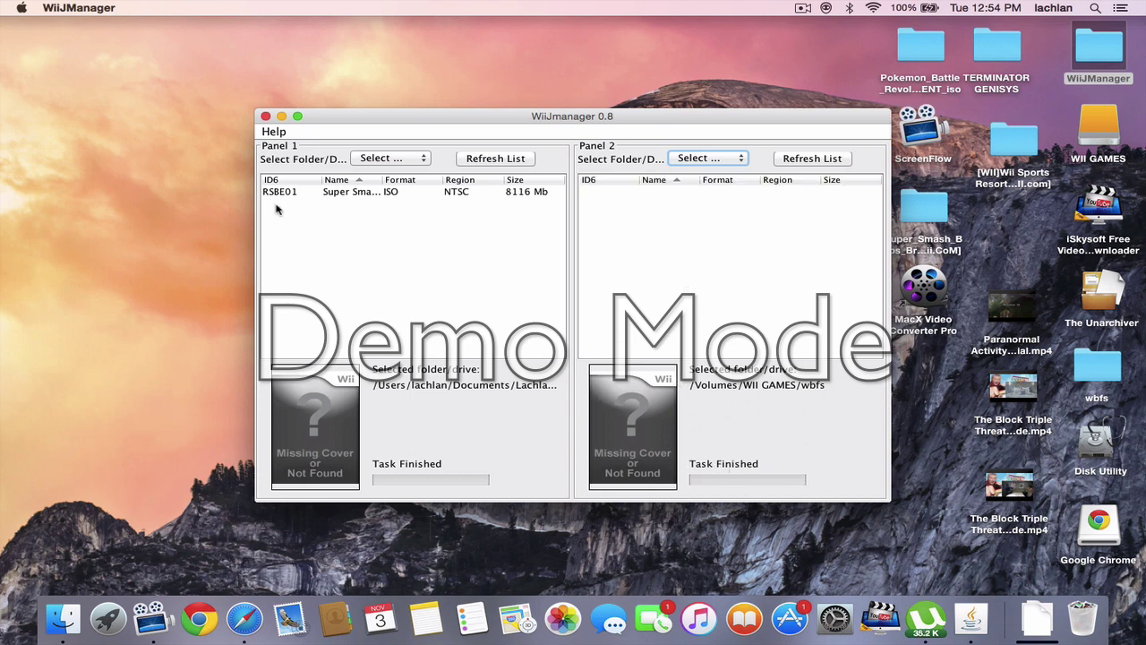
- Convert the RSBE01 Super Smash Bros ISO to WBFS, pausing the recording meanwhile
click(355, 194)
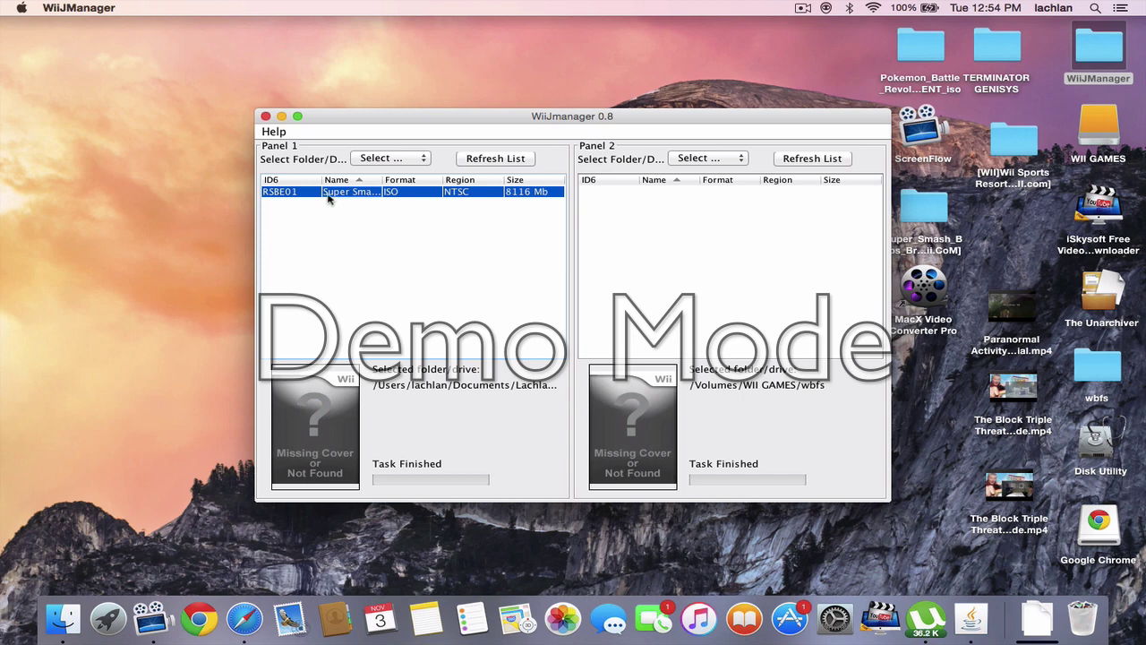
right_click(334, 197)
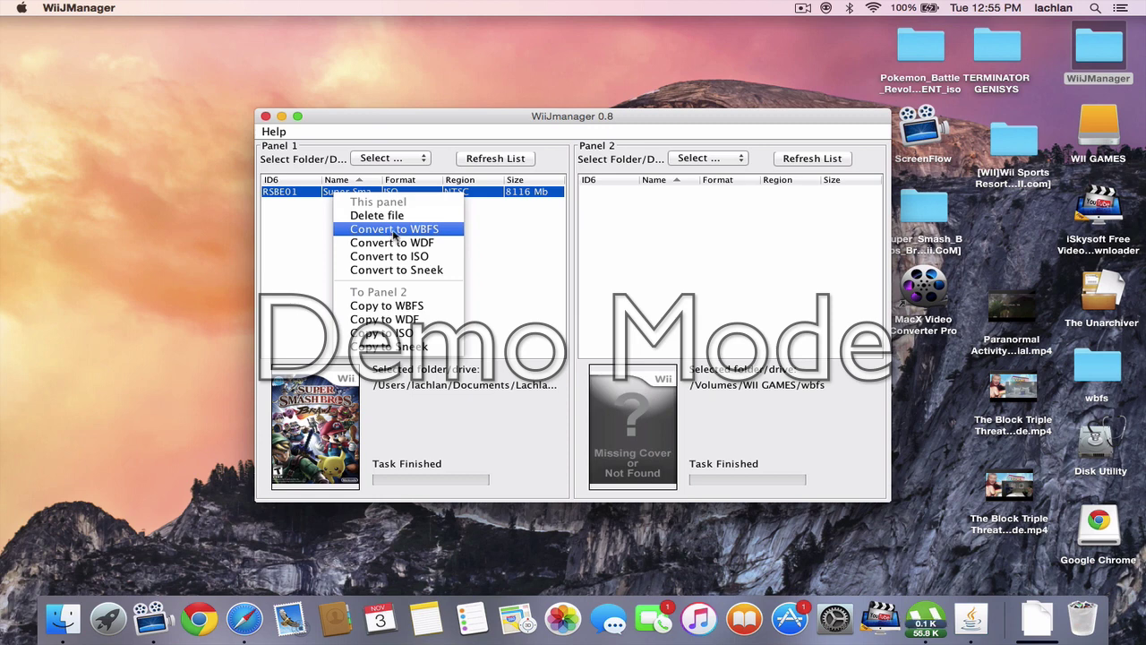
click(394, 229)
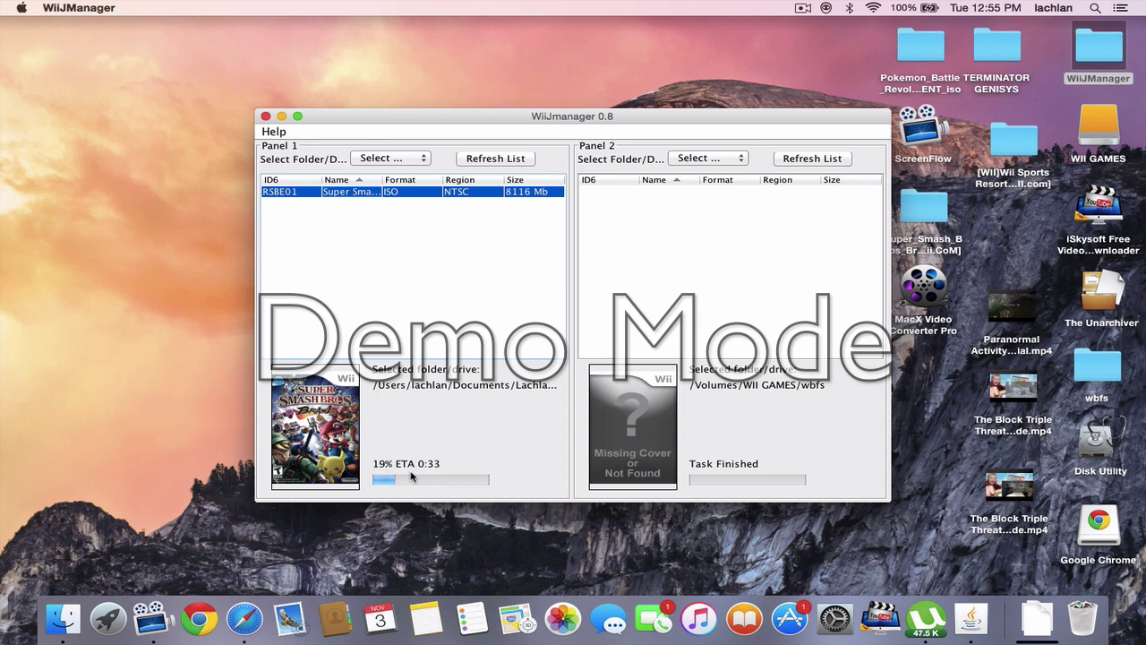
click(804, 11)
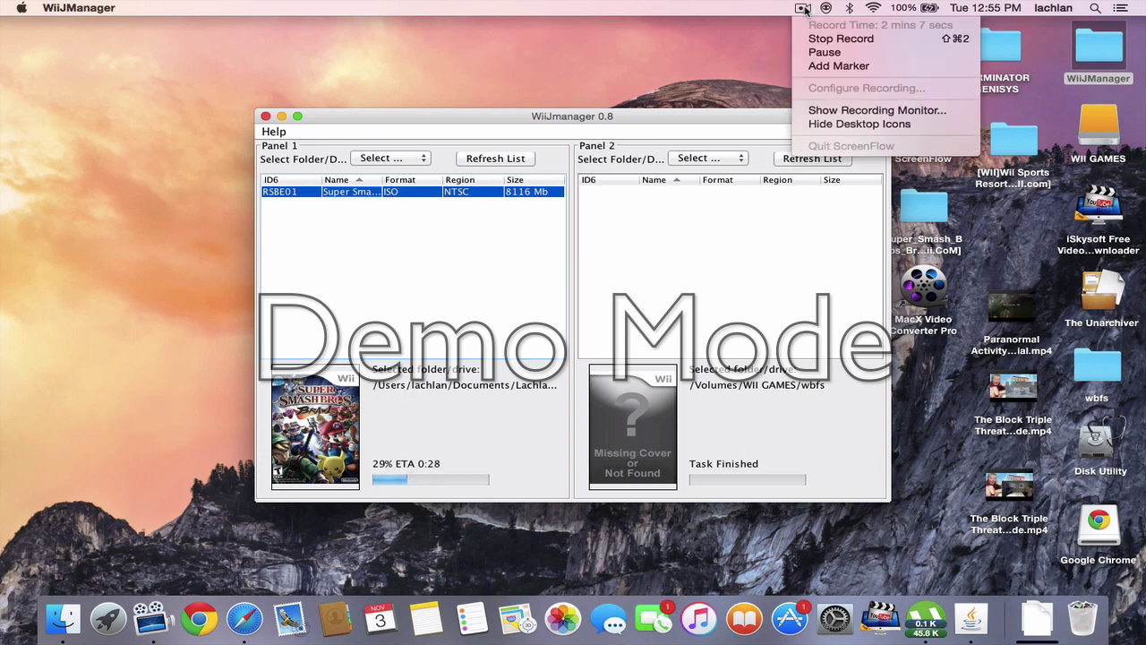
click(815, 52)
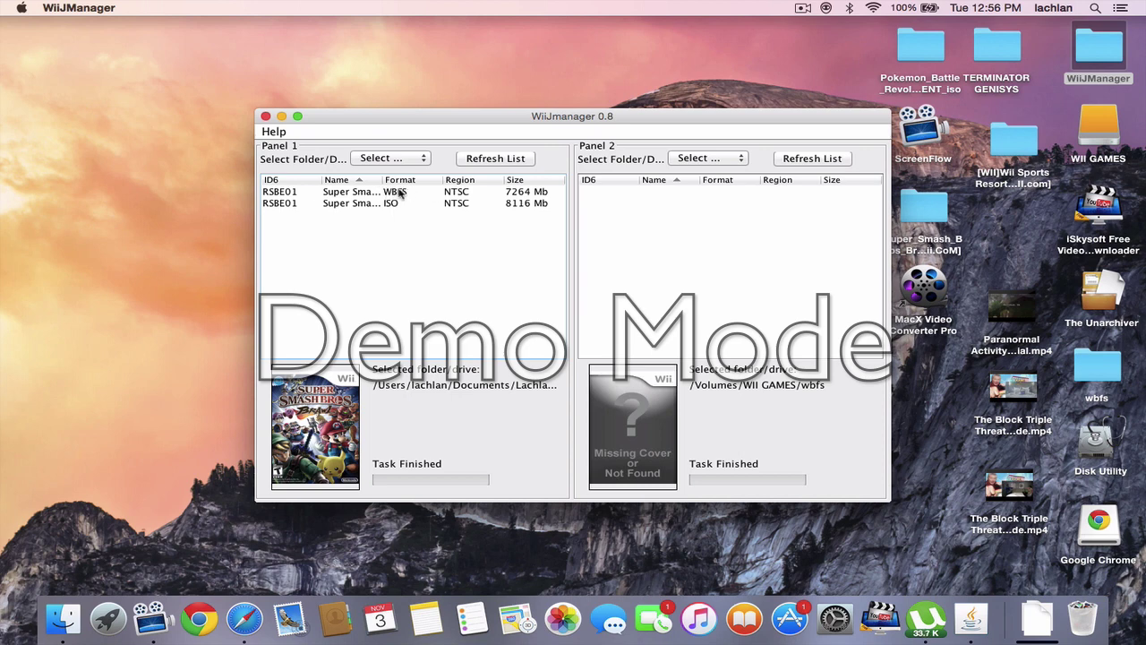
- Copy the 7264 MB WBFS game to Panel 2's wbfs folder, pausing the recording
click(401, 193)
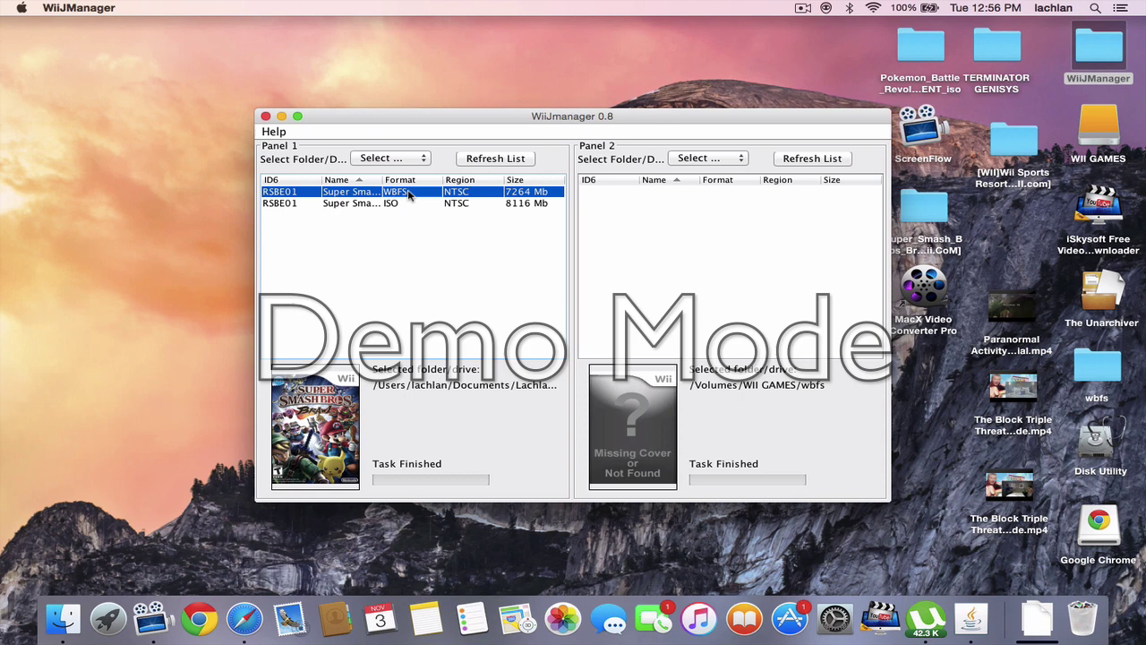
right_click(408, 194)
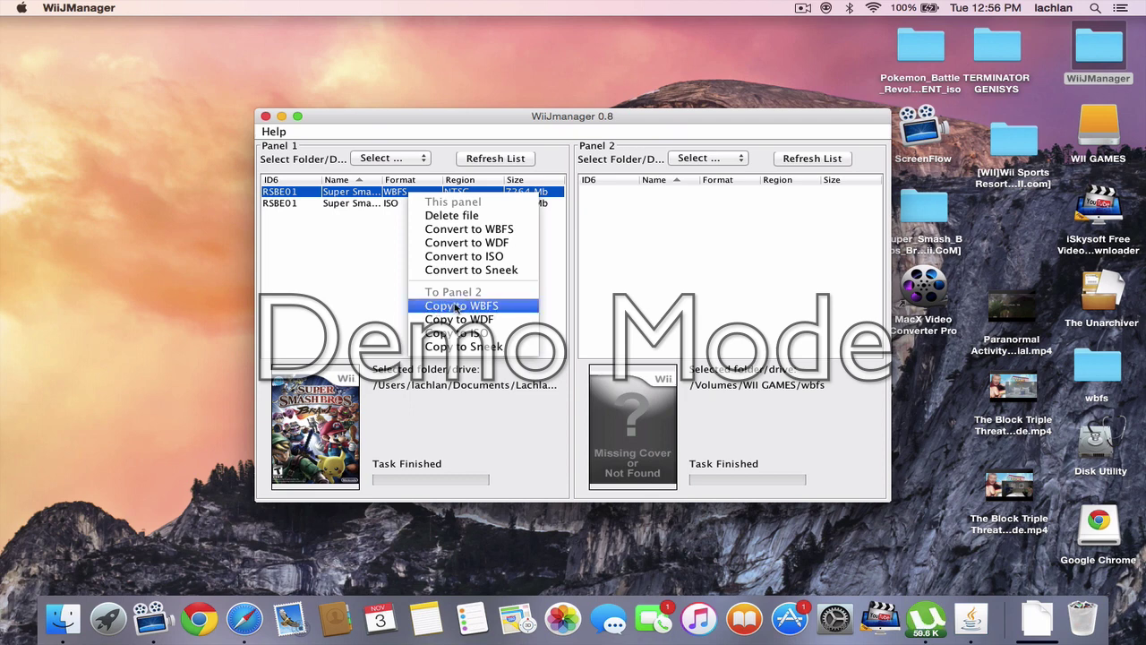
click(457, 308)
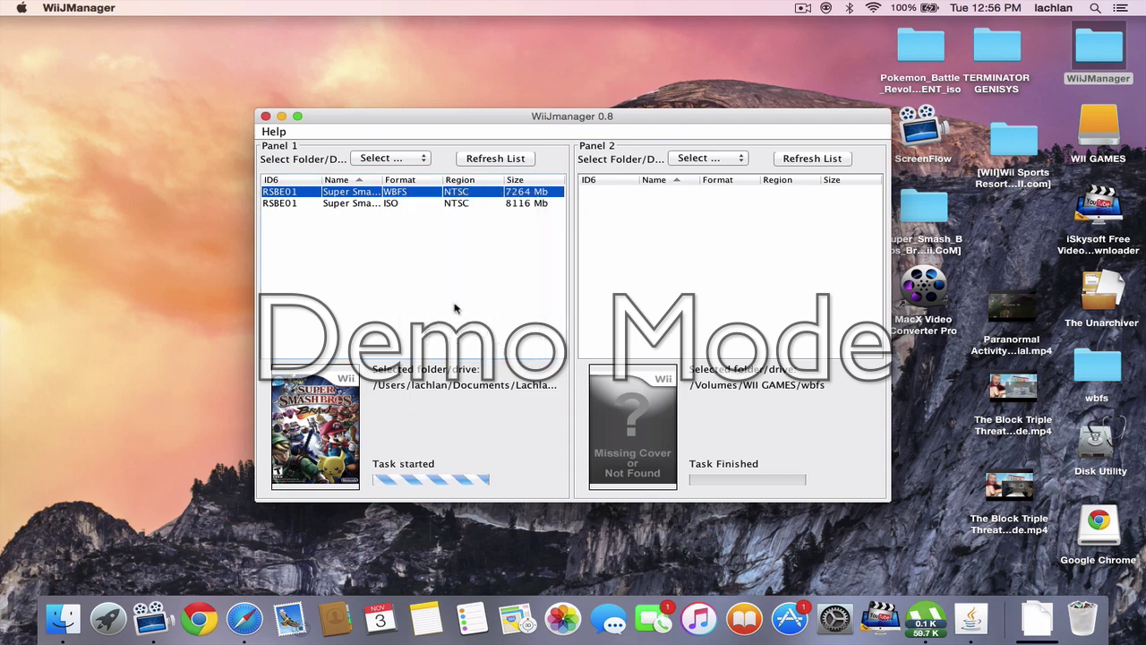
click(803, 9)
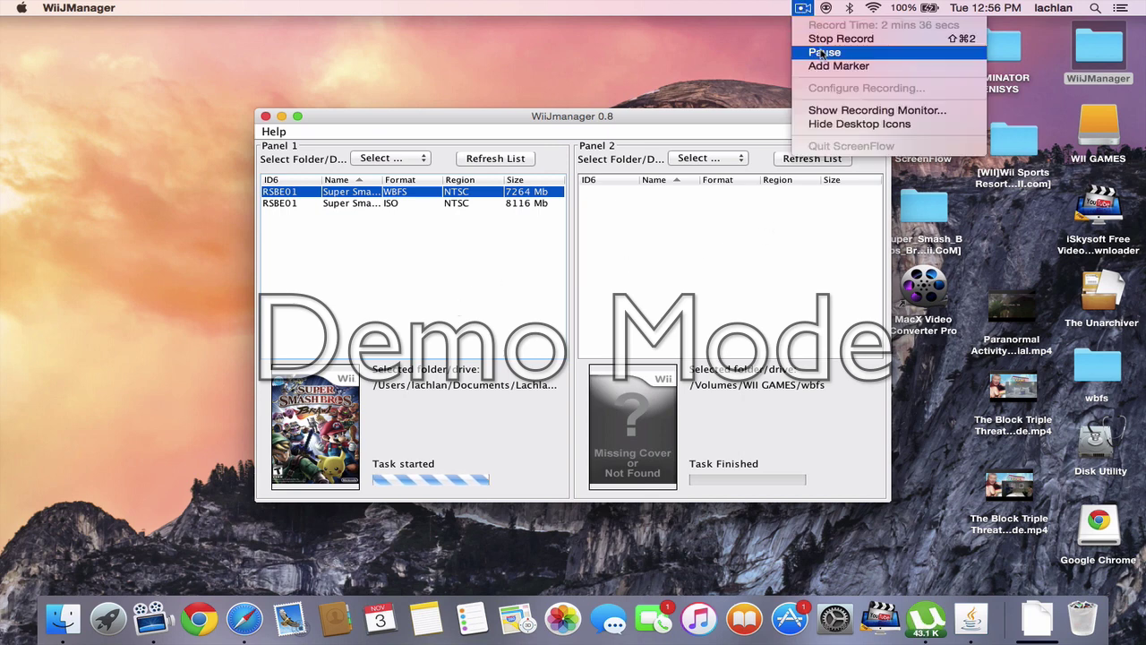
click(821, 52)
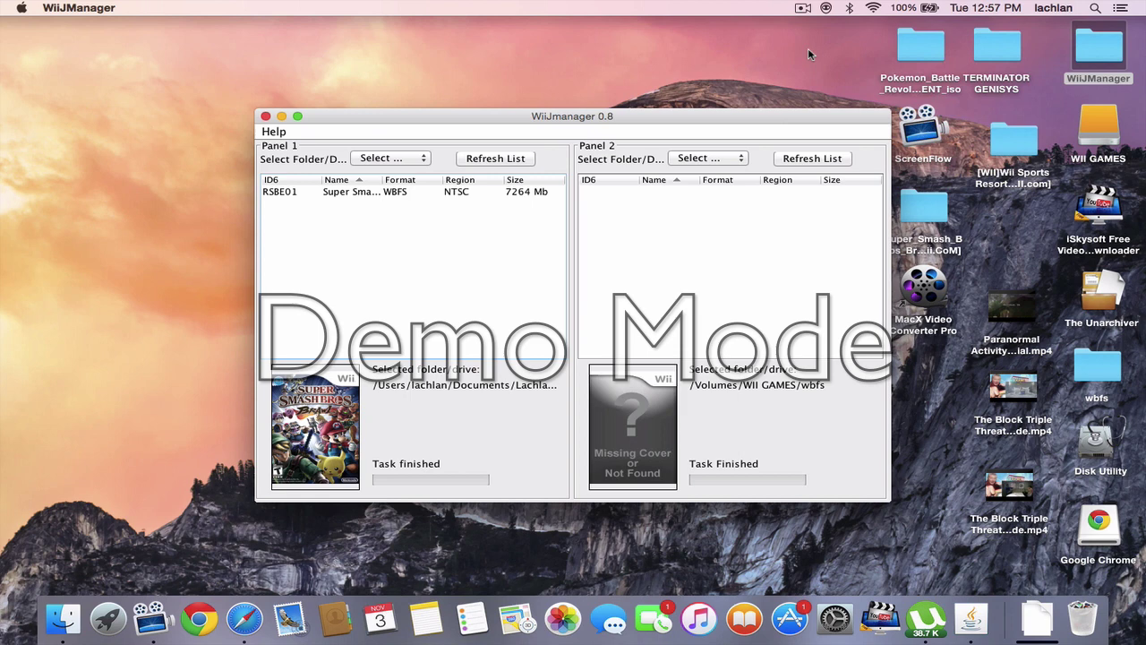
- Delete the Super Smash Bros. Brawl WBFS file from the Documents game folder
click(439, 195)
right_click(439, 195)
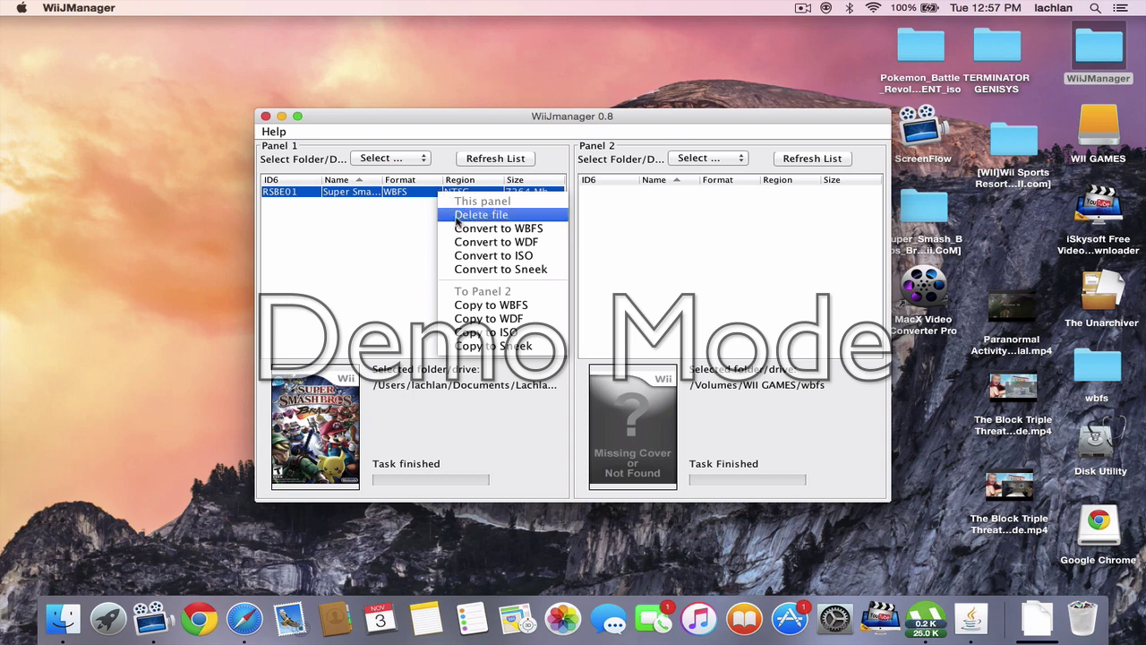
click(483, 220)
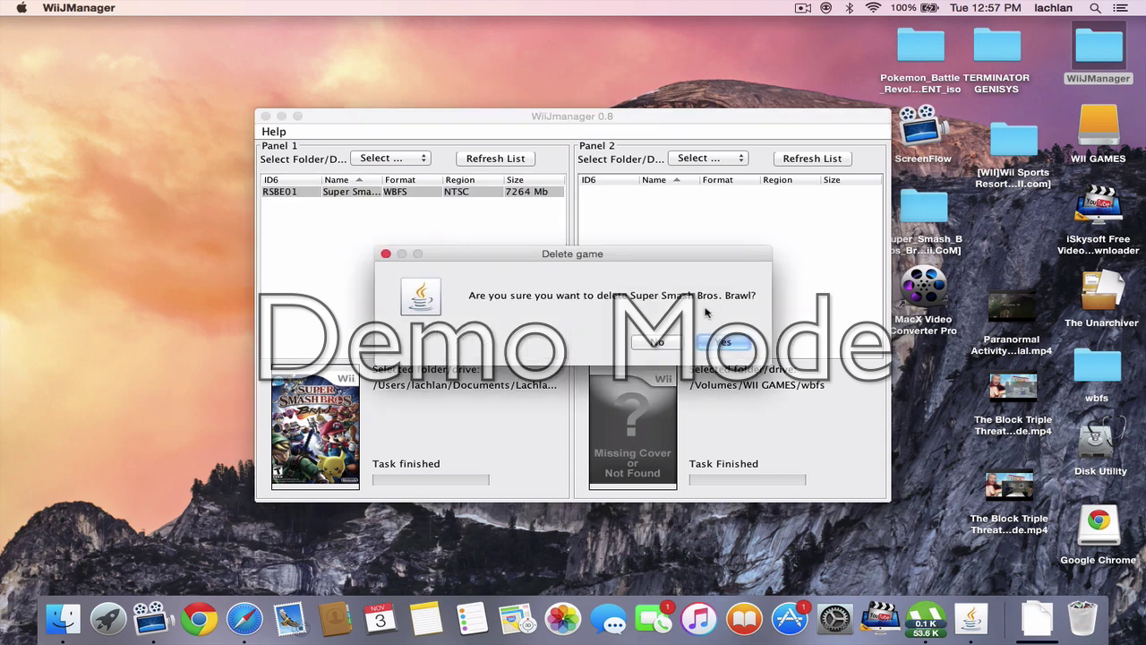
click(727, 343)
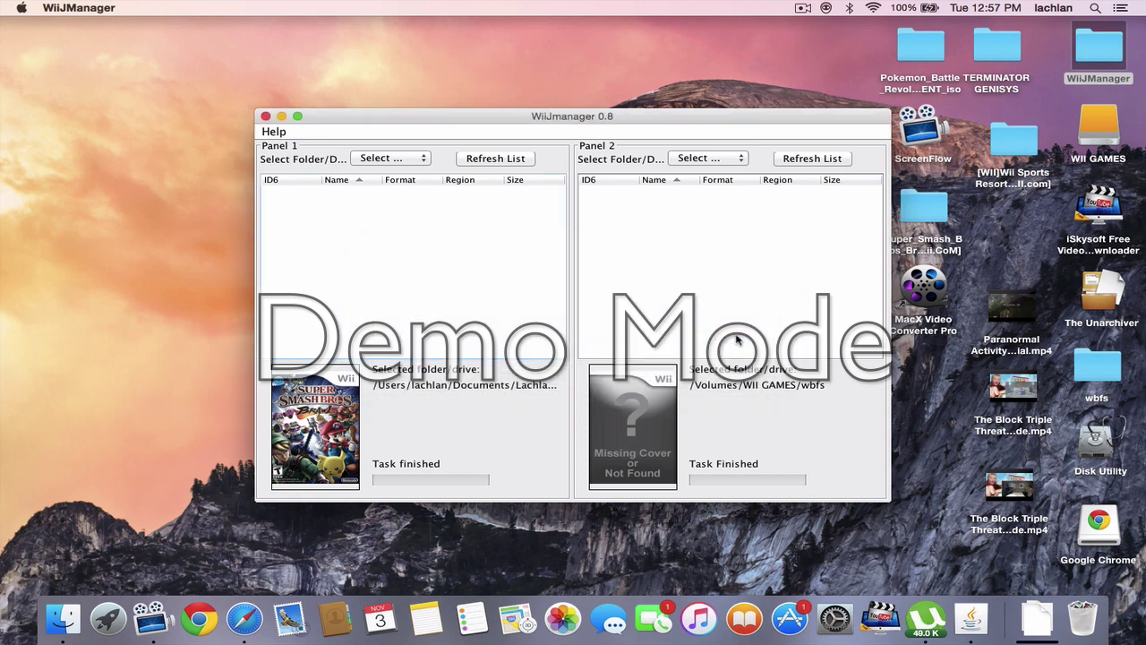
- Refresh both panel game lists and quit WiiJManager
click(476, 161)
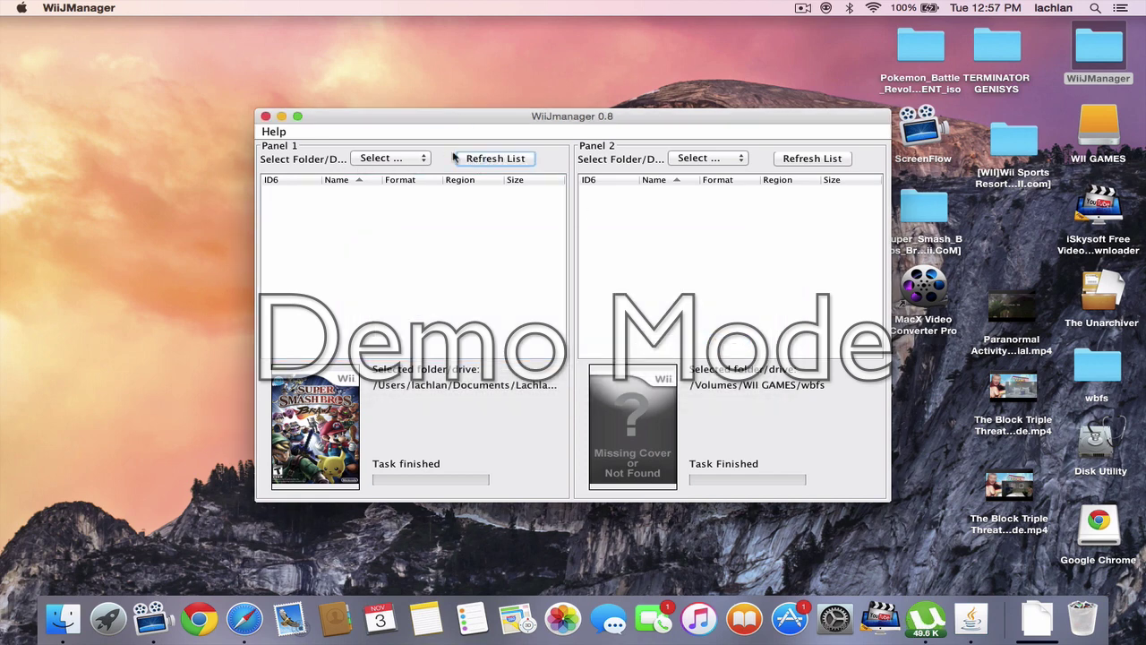
click(822, 160)
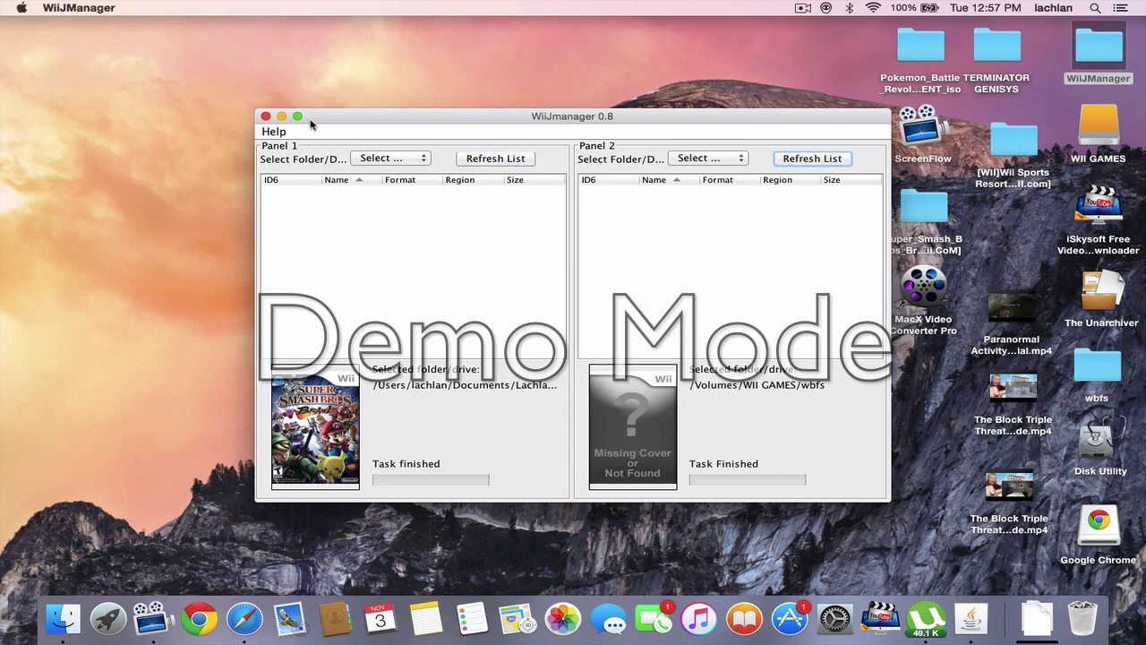
click(265, 117)
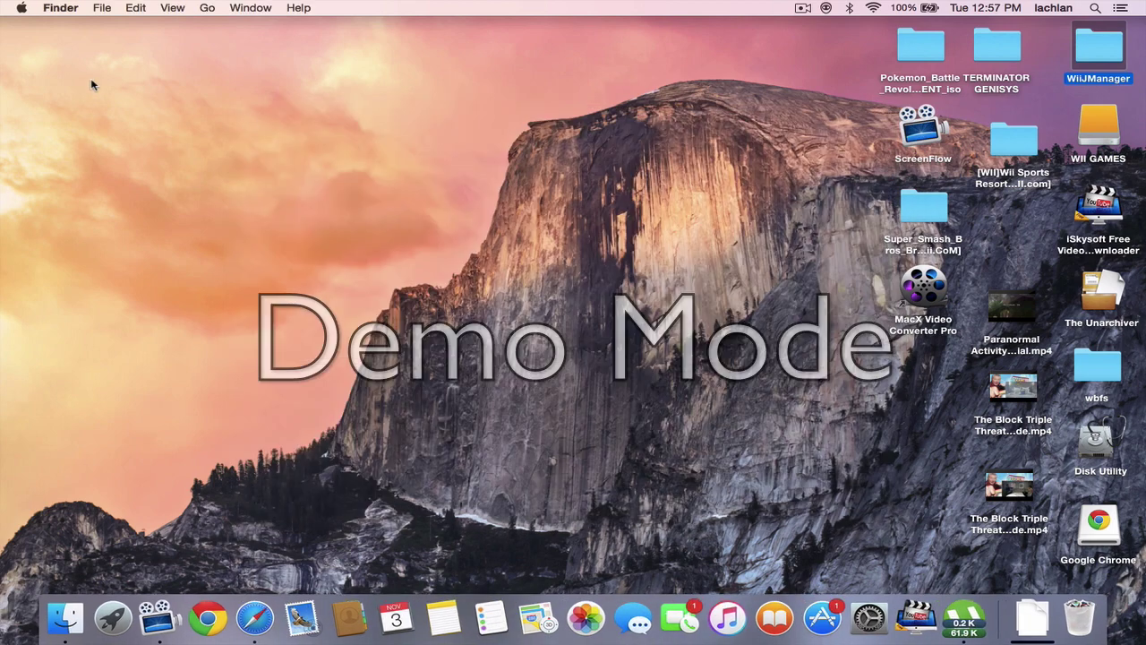